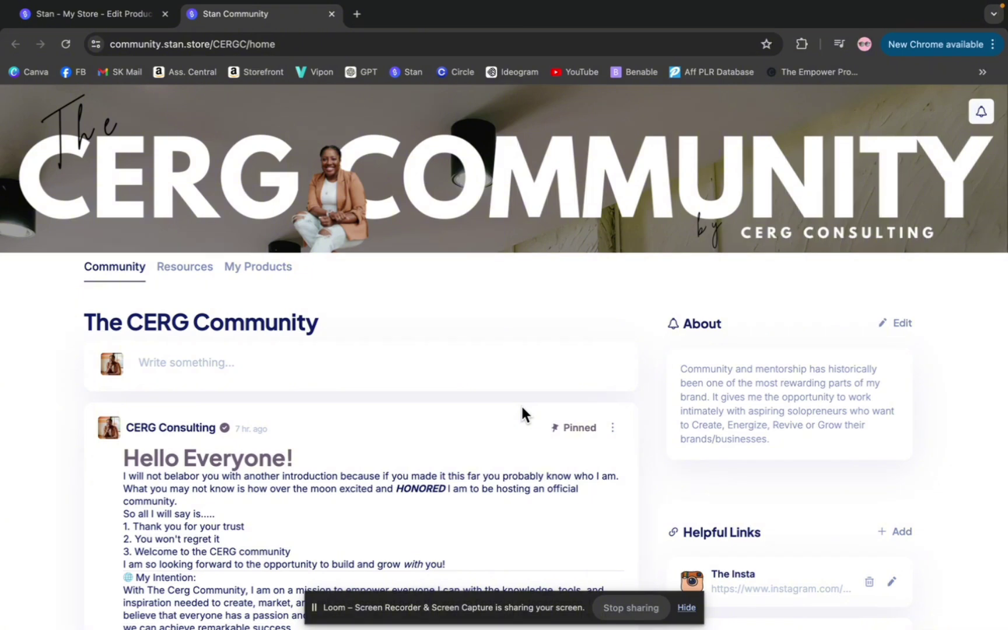
- Scroll the CERG Community home page past the pinned welcome post and Helpful Links, then back up
scroll(523, 407, down, 2)
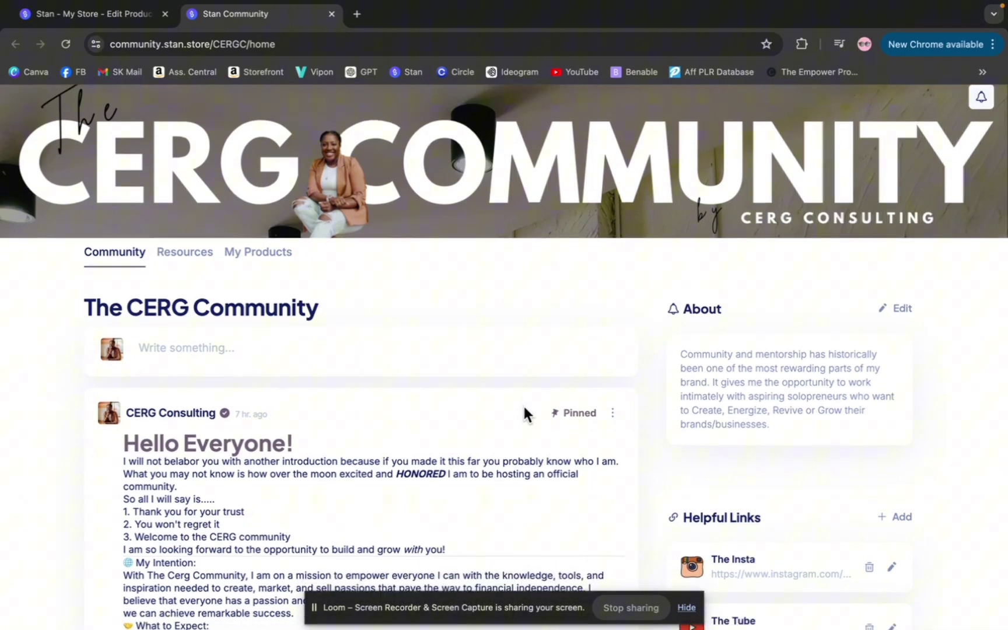
scroll(502, 403, up, 2)
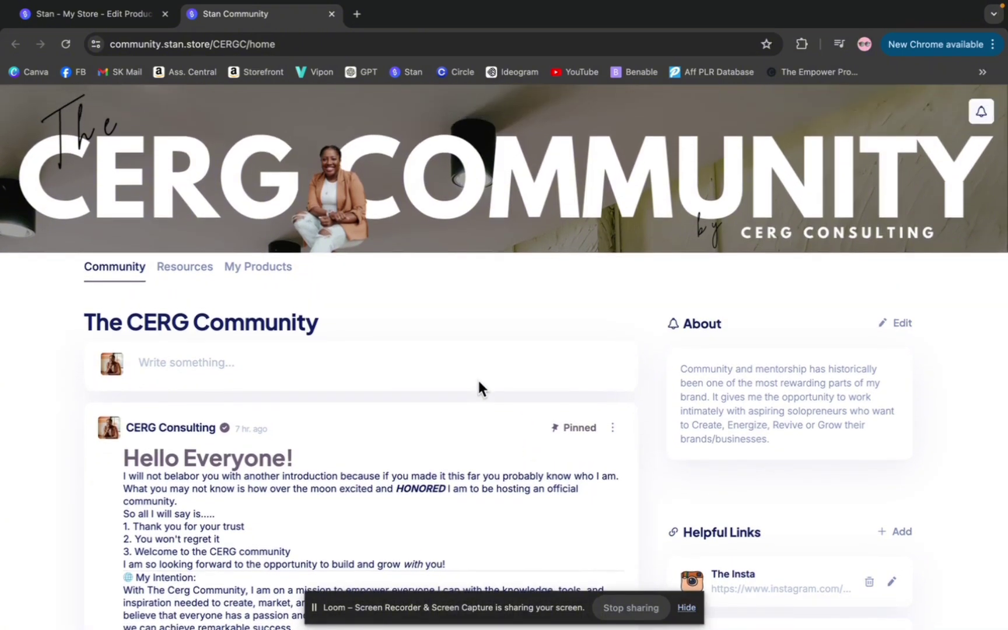
- Visit the community's My Products page, then return to the home feed with the 'Hello Everyone!' post
click(267, 274)
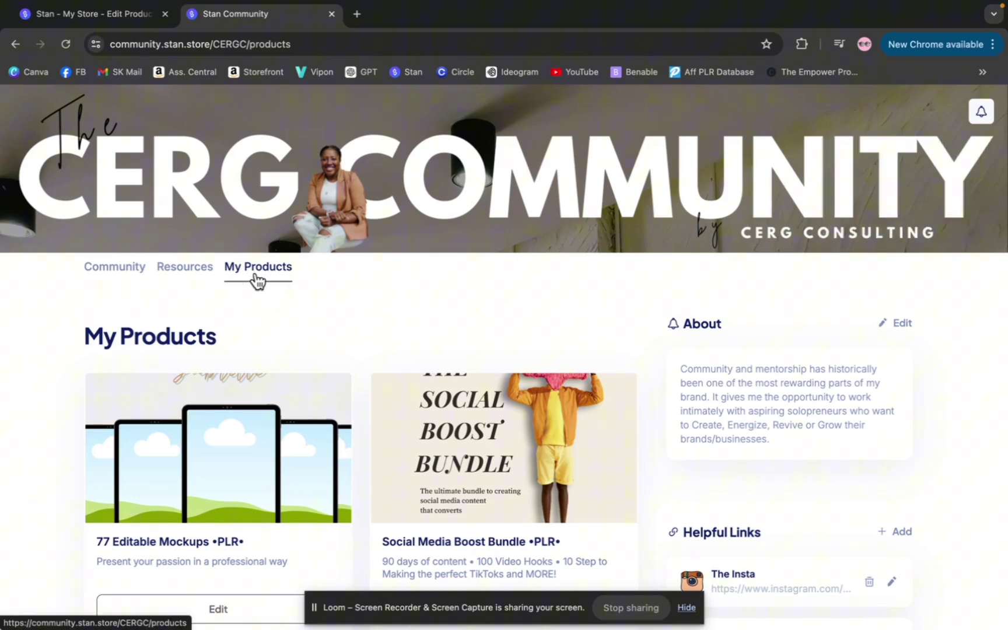
click(113, 268)
scroll(326, 376, down, 2)
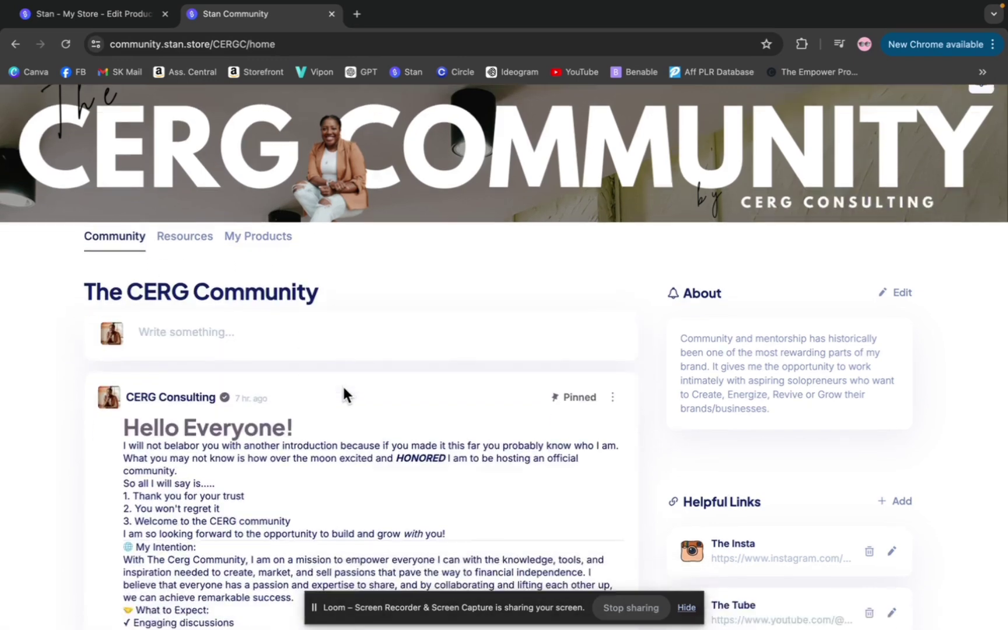
scroll(343, 389, down, 4)
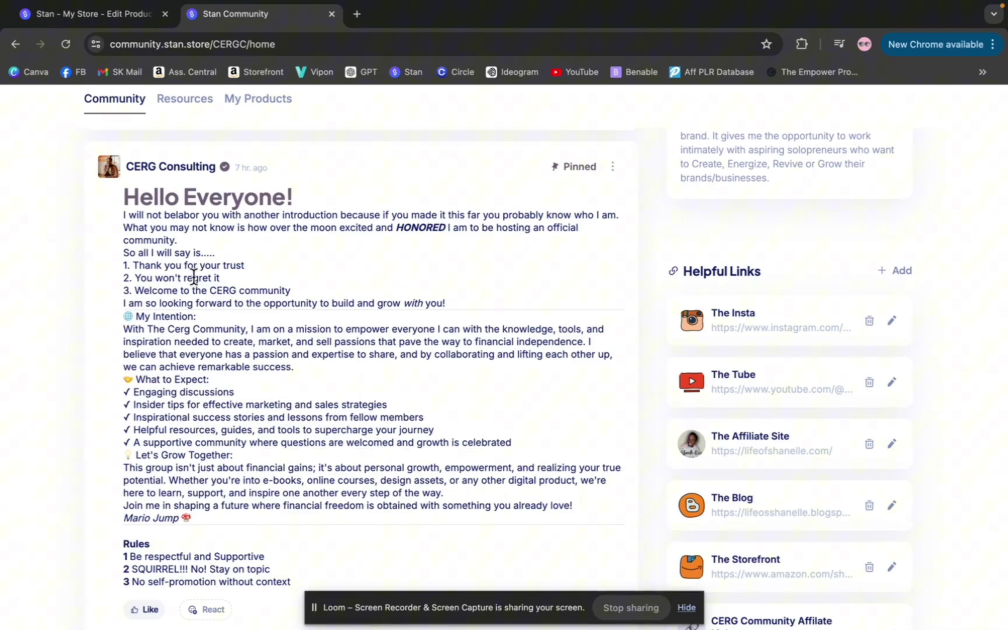
scroll(193, 279, down, 1)
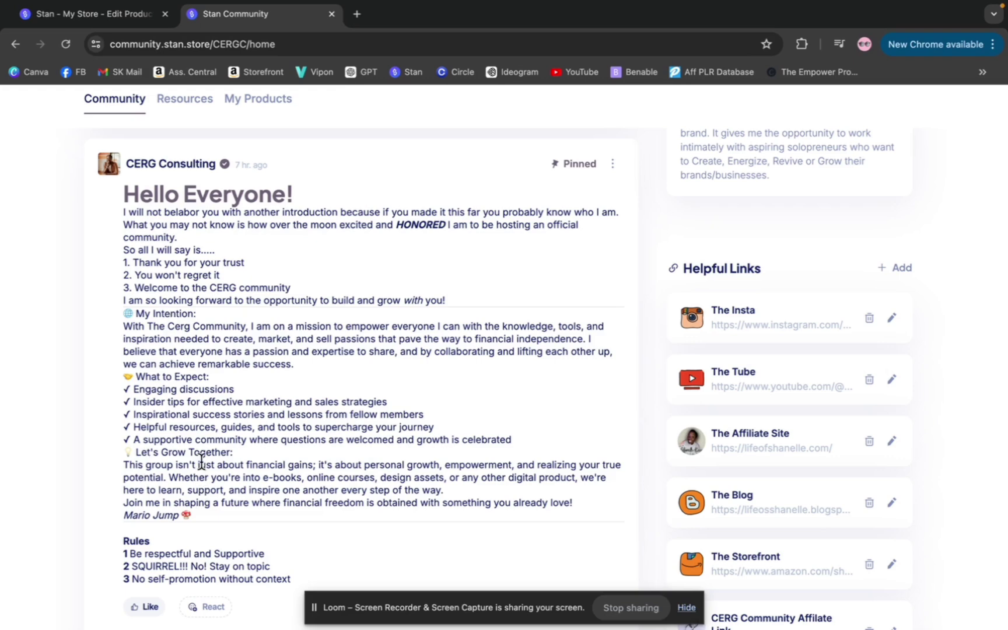
scroll(201, 461, down, 1)
scroll(585, 403, up, 5)
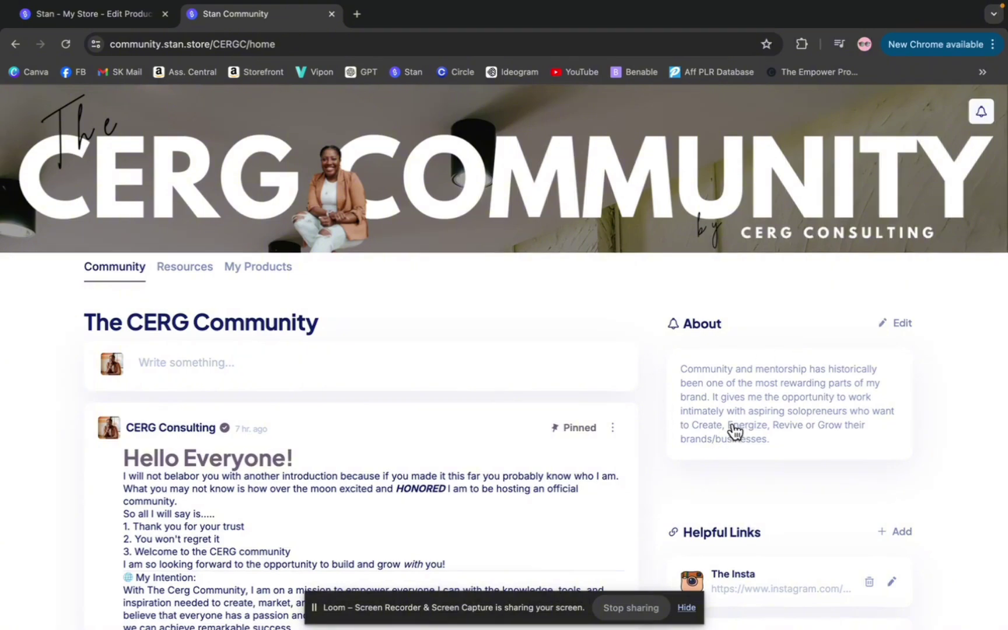
scroll(734, 432, down, 1)
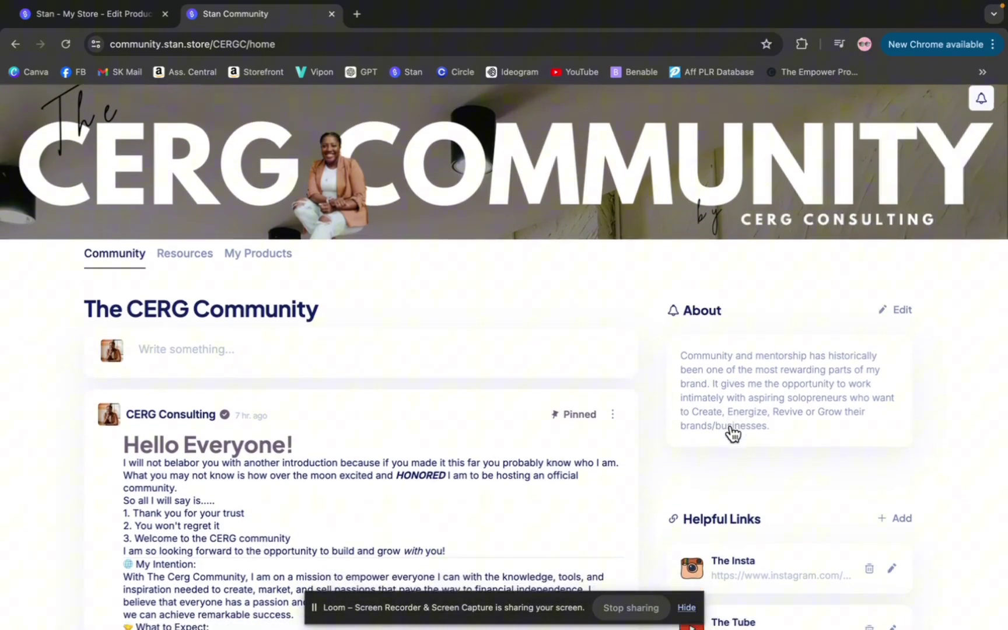
scroll(732, 433, down, 5)
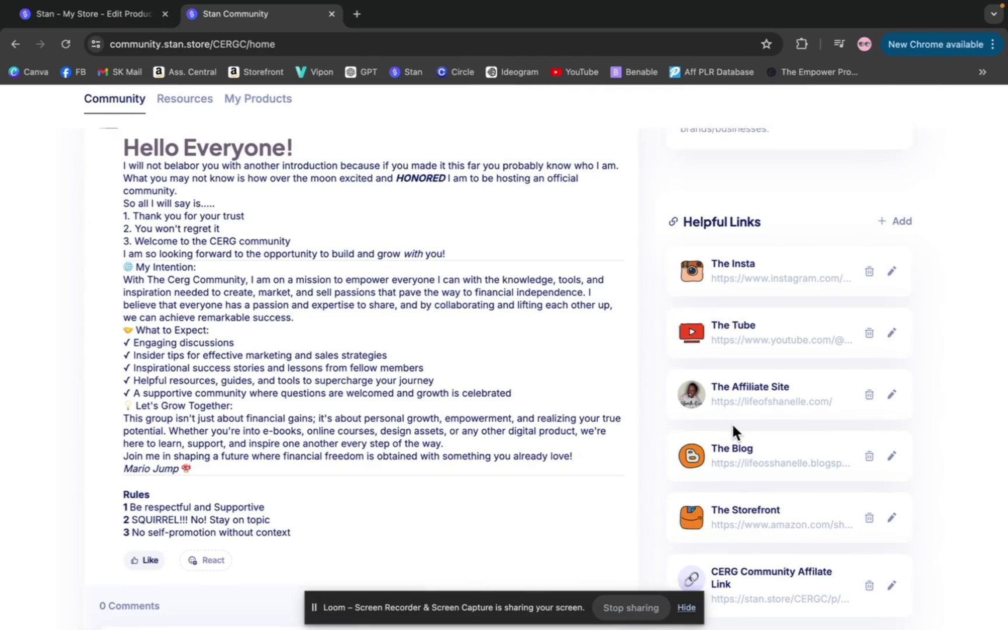
scroll(776, 226, down, 1)
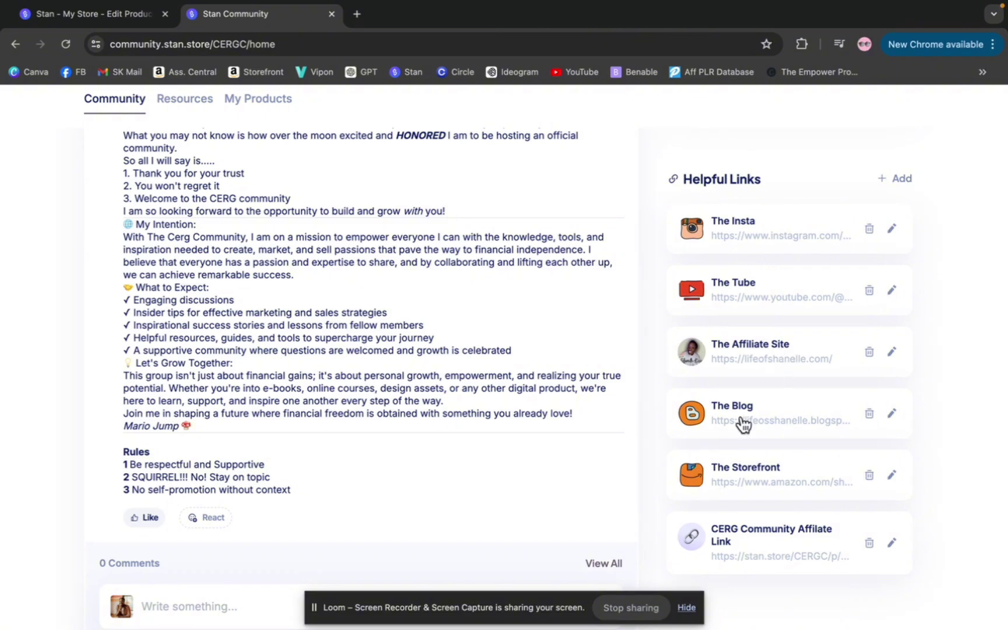
scroll(741, 469, down, 3)
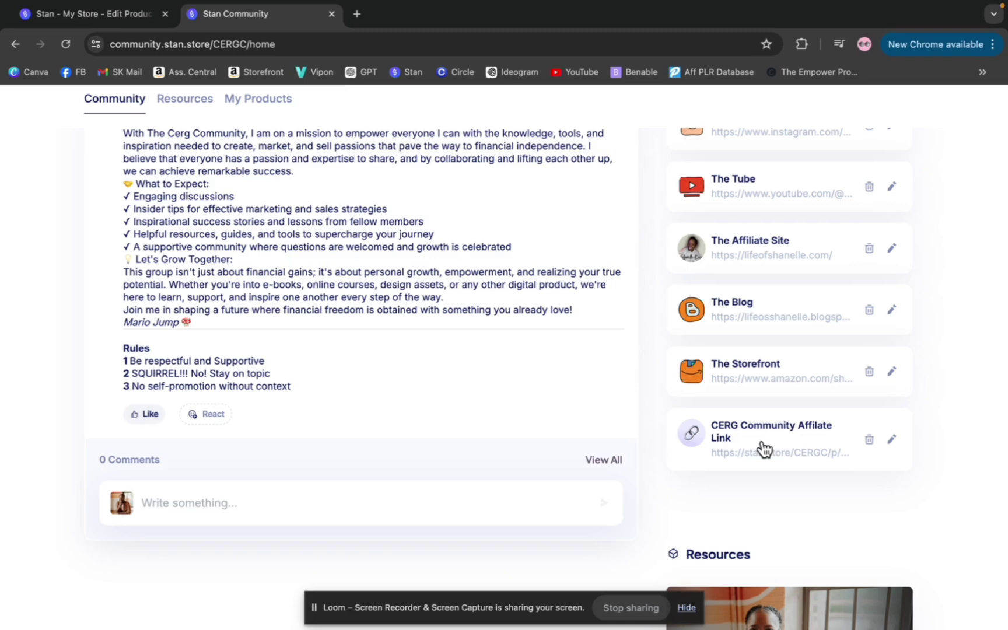
scroll(761, 450, up, 10)
- Open the Resources page and view the Free Learning and '5 Ways to increase your StanStore sales!' cards
click(201, 276)
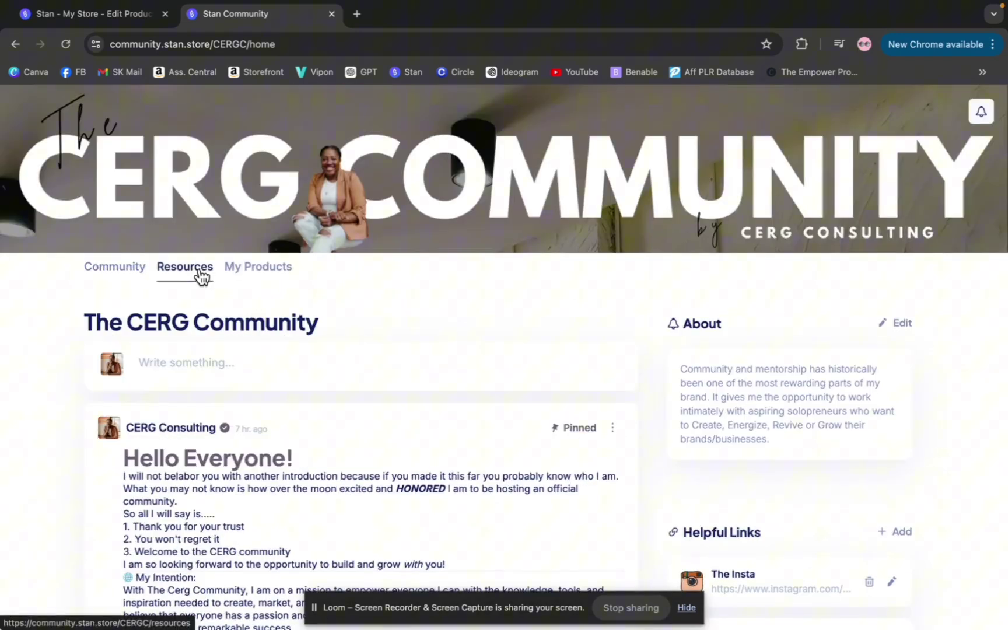
scroll(346, 280, down, 2)
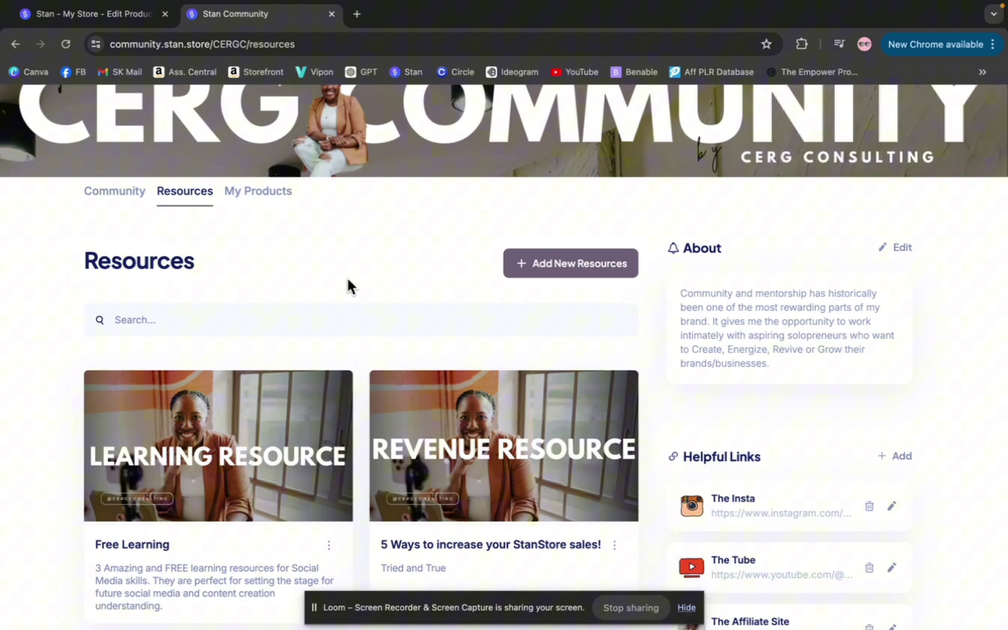
scroll(309, 230, down, 2)
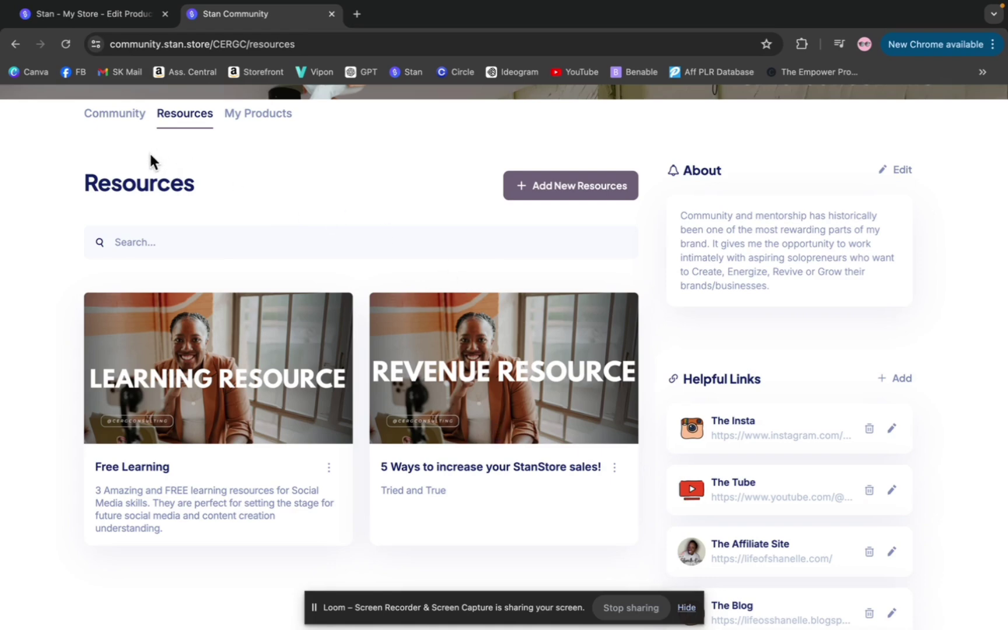
click(577, 186)
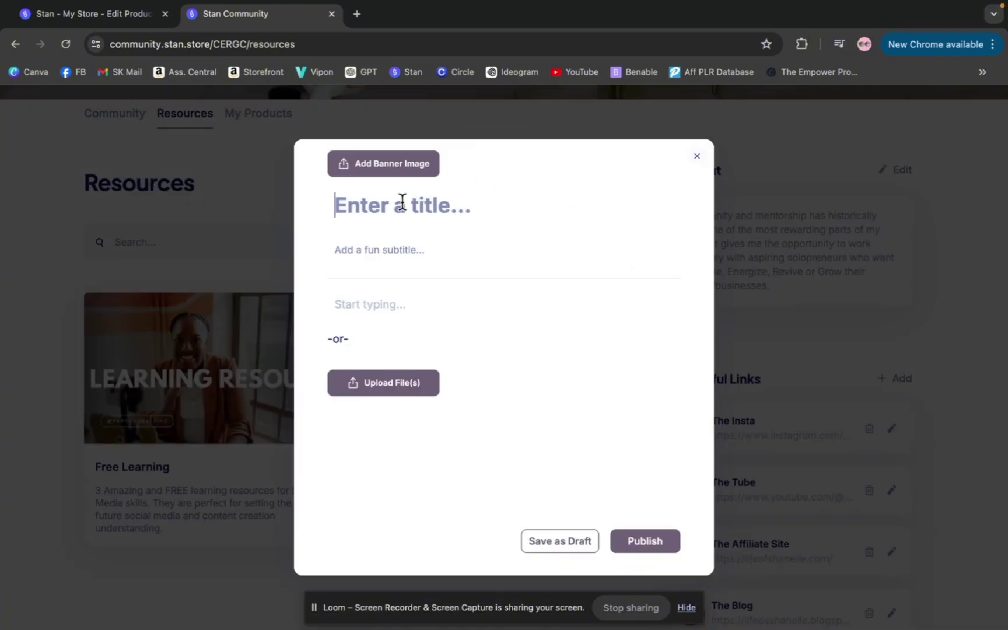
click(399, 248)
- Discard the new resource form and return to the community feed to start a comment on the pinned post
click(701, 161)
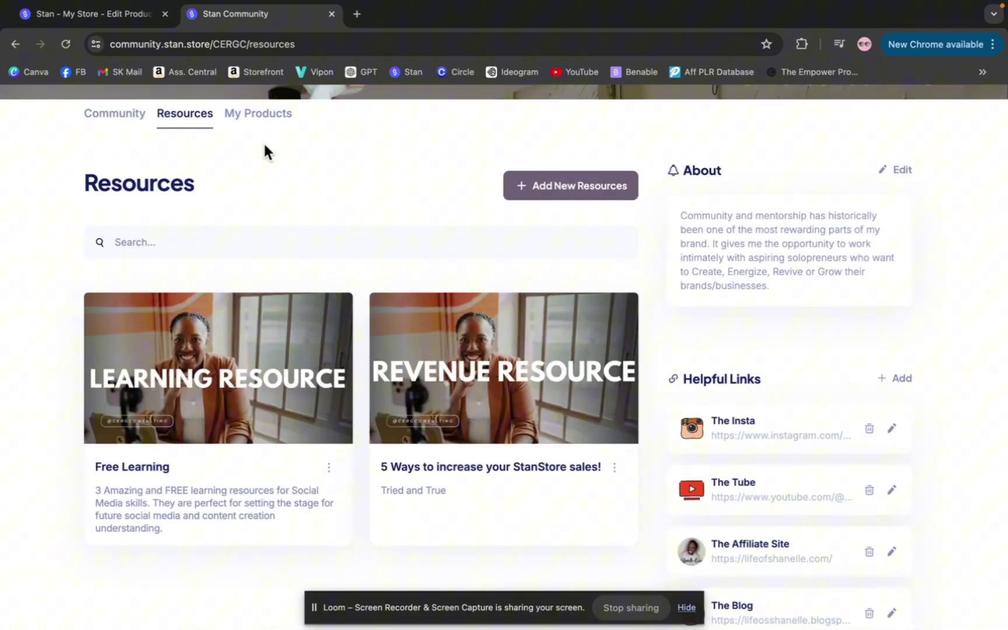
click(115, 119)
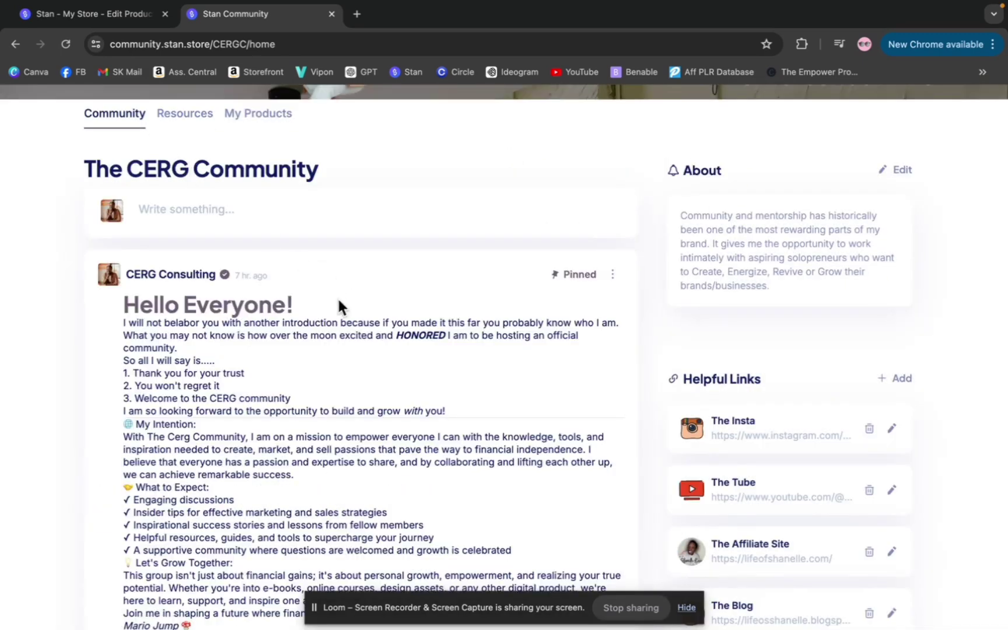
scroll(339, 301, down, 3)
scroll(339, 299, down, 2)
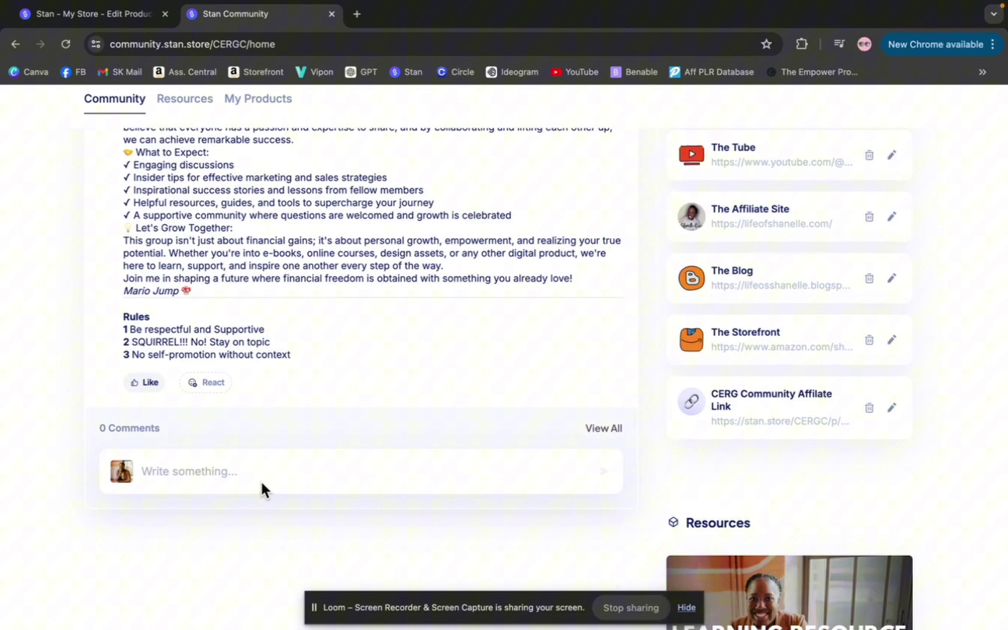
click(169, 465)
scroll(220, 445, up, 10)
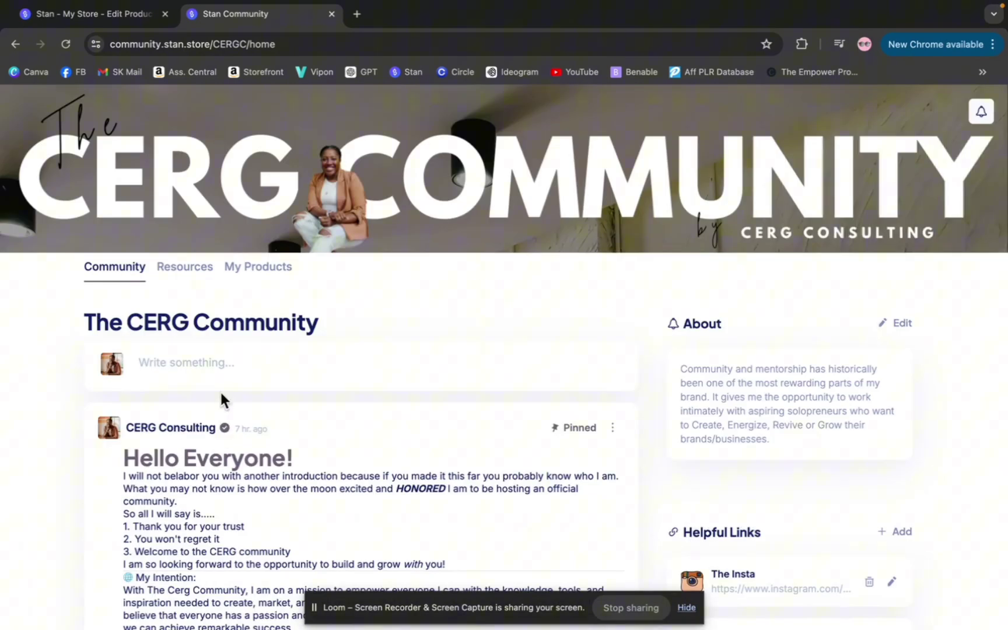
- Begin a new community post, then switch to the Stan - My Store admin
click(224, 372)
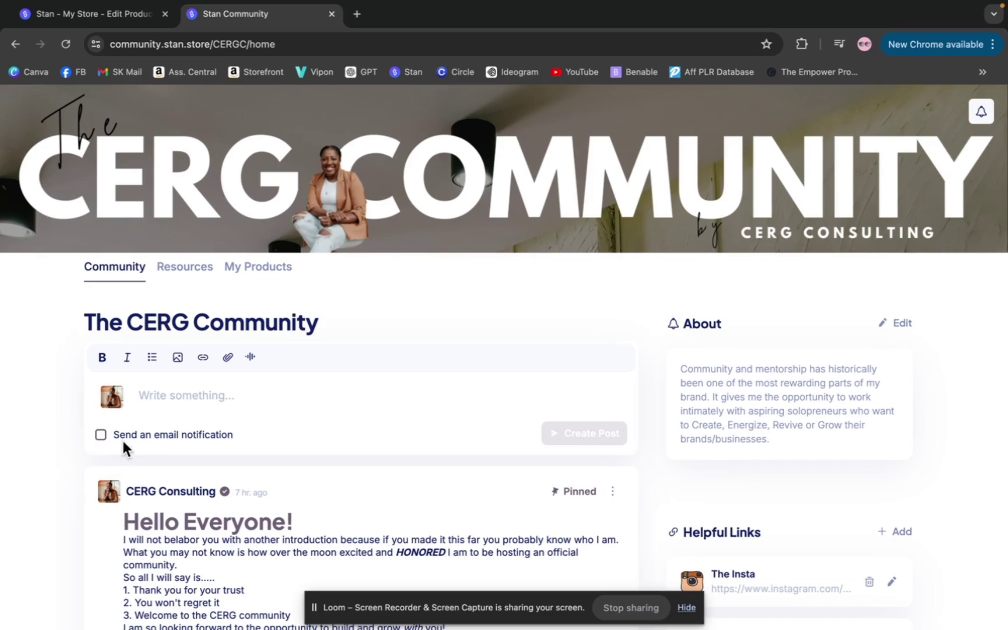
scroll(250, 421, down, 6)
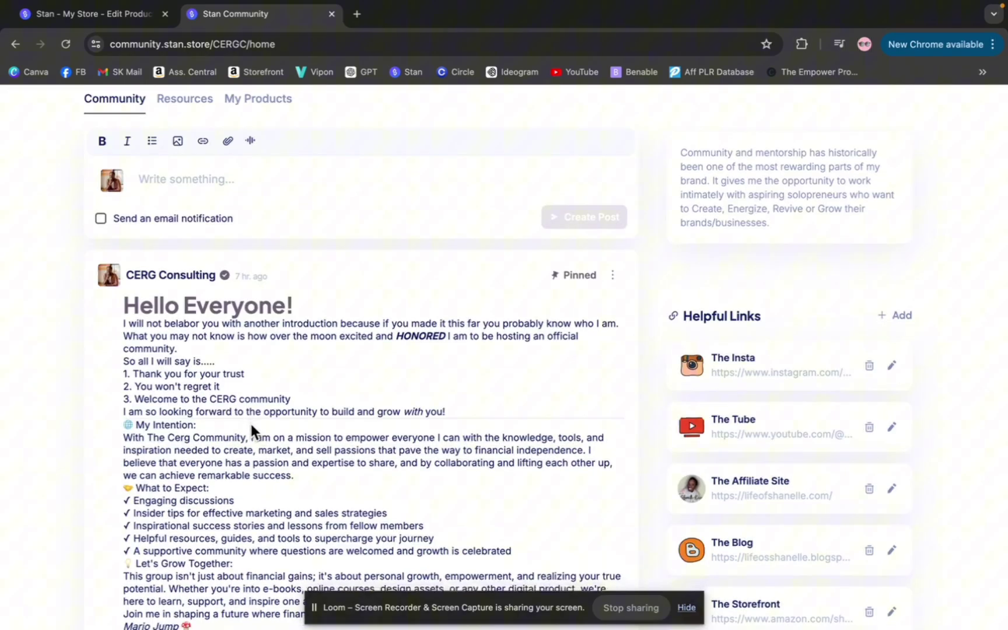
scroll(250, 422, up, 6)
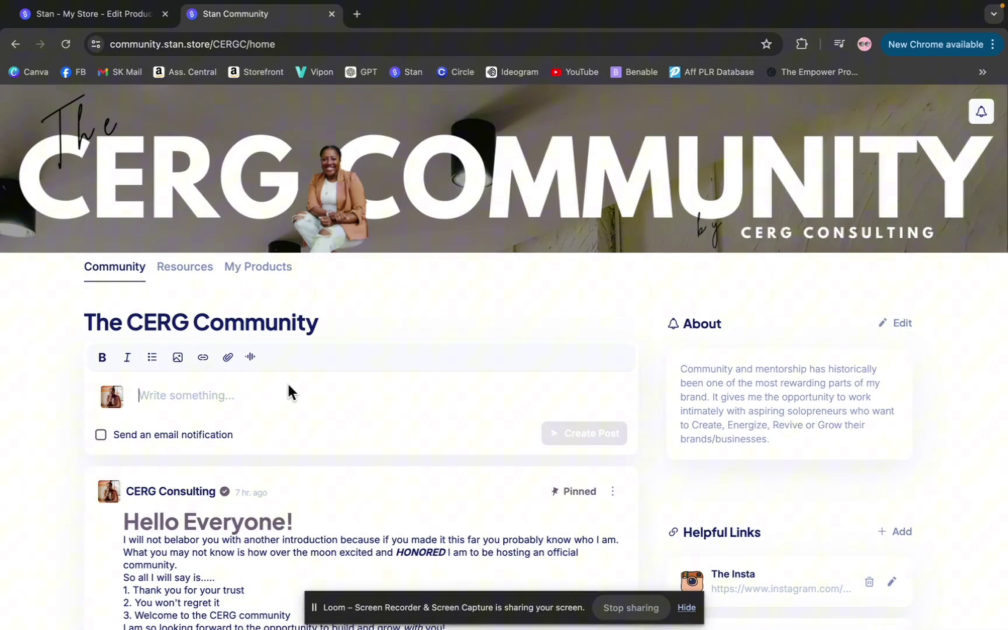
key(ctrl+shift+Tab)
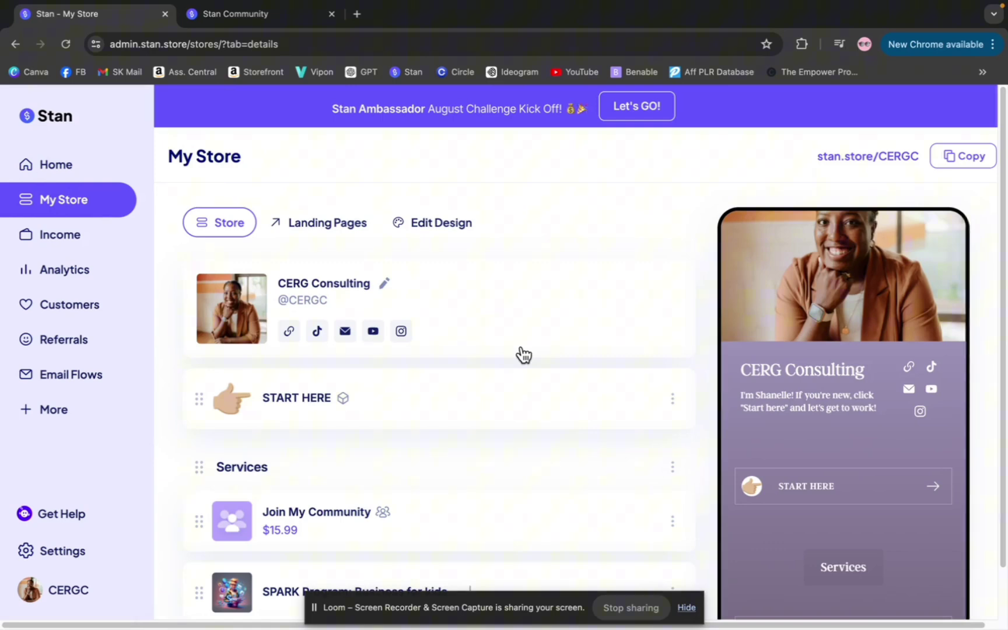
- Look over the Choose Product Type options for a new product, then return to My Store
scroll(523, 354, down, 15)
scroll(523, 354, down, 10)
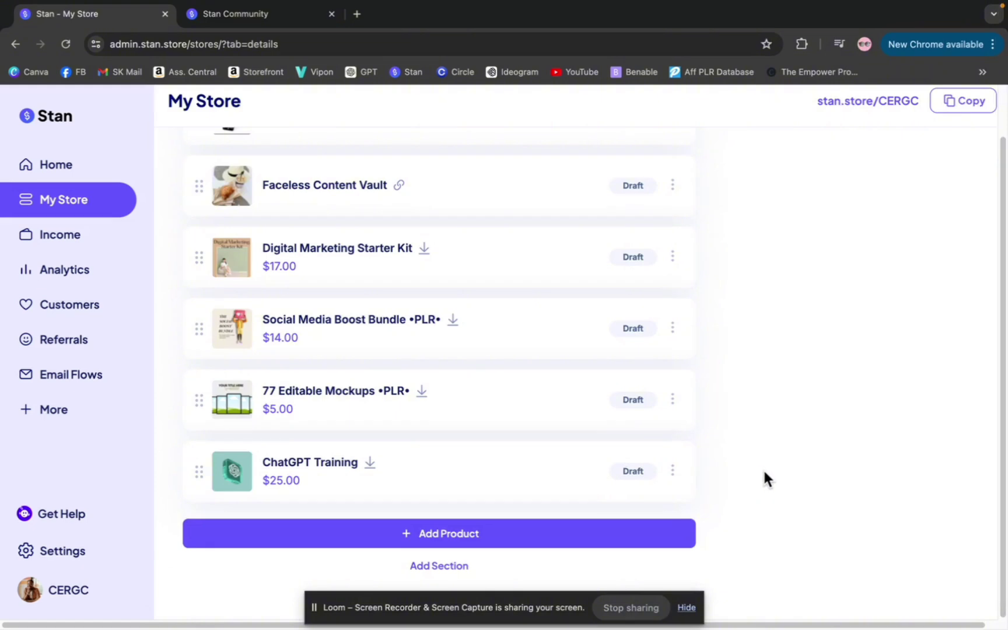
click(493, 536)
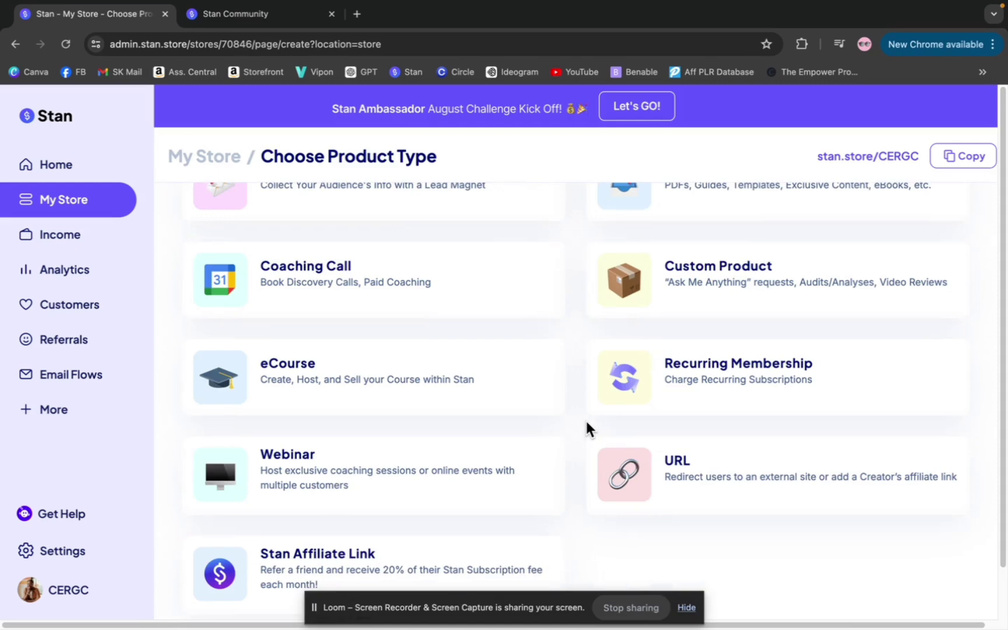
scroll(621, 420, down, 1)
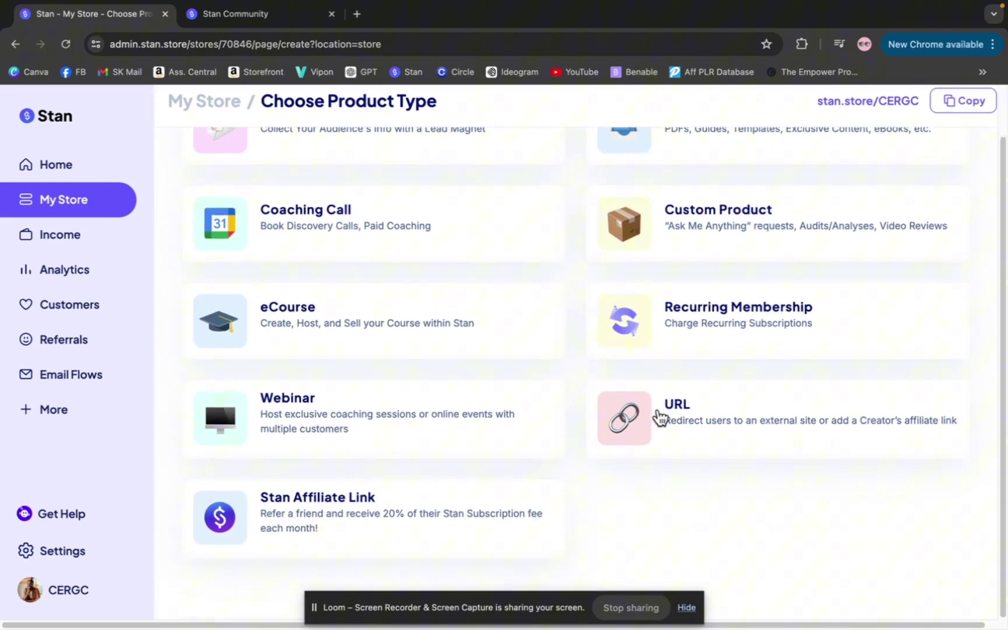
scroll(652, 412, up, 2)
scroll(612, 467, down, 2)
click(60, 206)
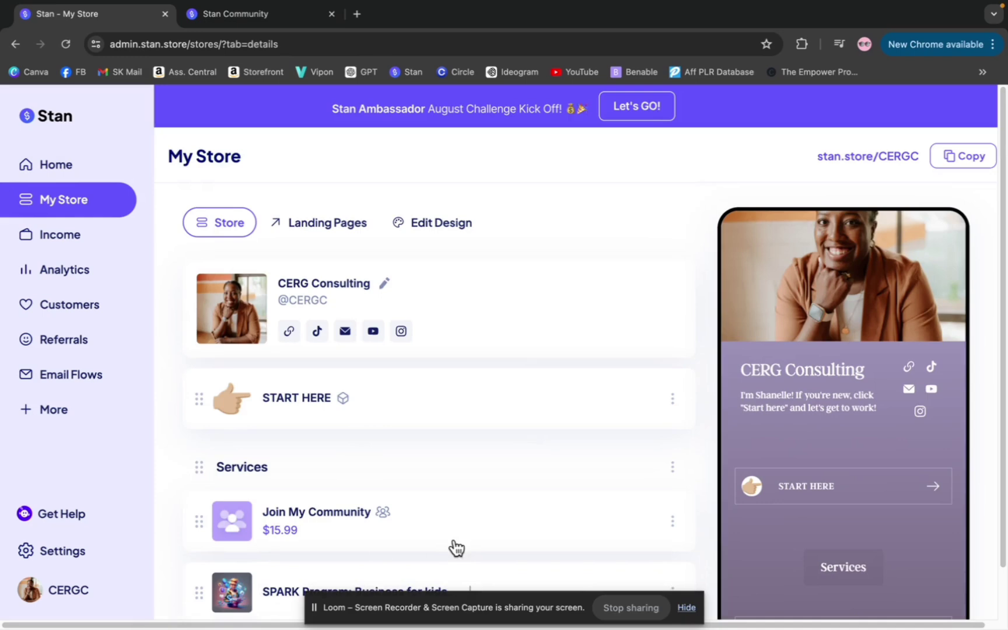
- Open Join My Community and review its button-style thumbnail, image and button text
click(449, 535)
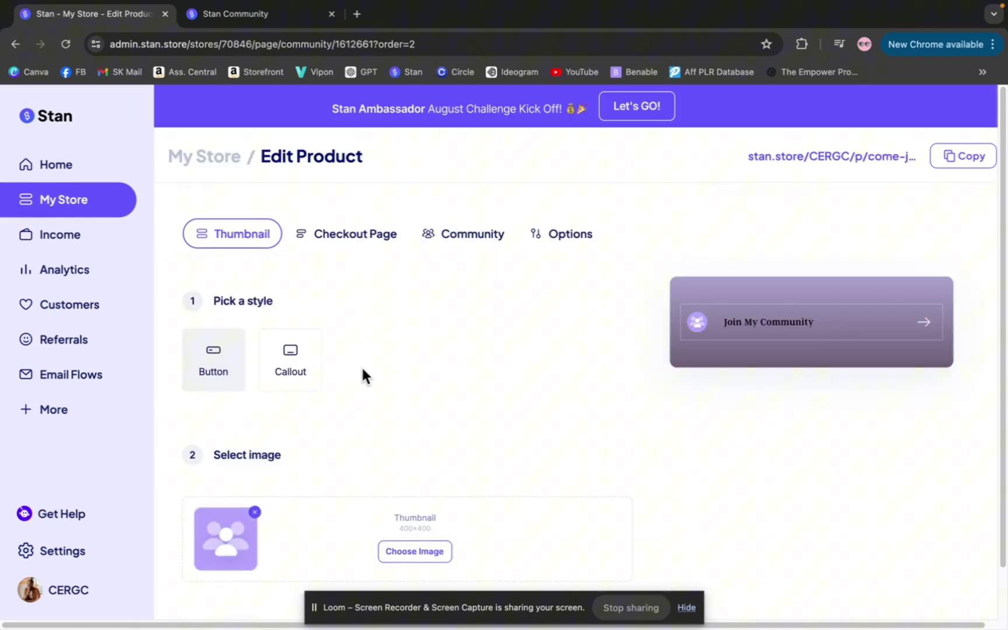
scroll(411, 347, down, 3)
scroll(410, 340, down, 5)
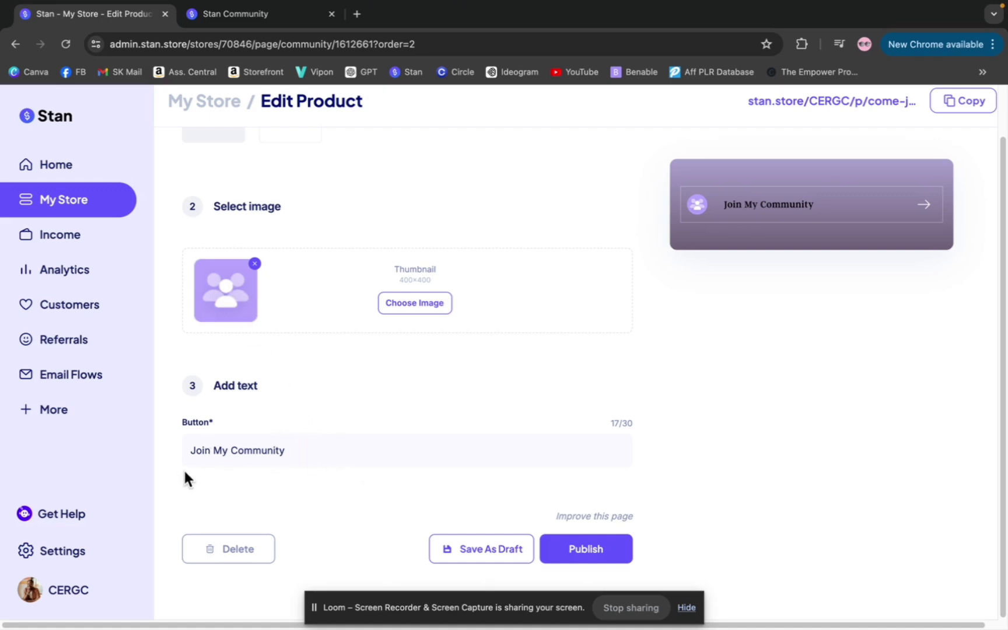
scroll(258, 466, up, 3)
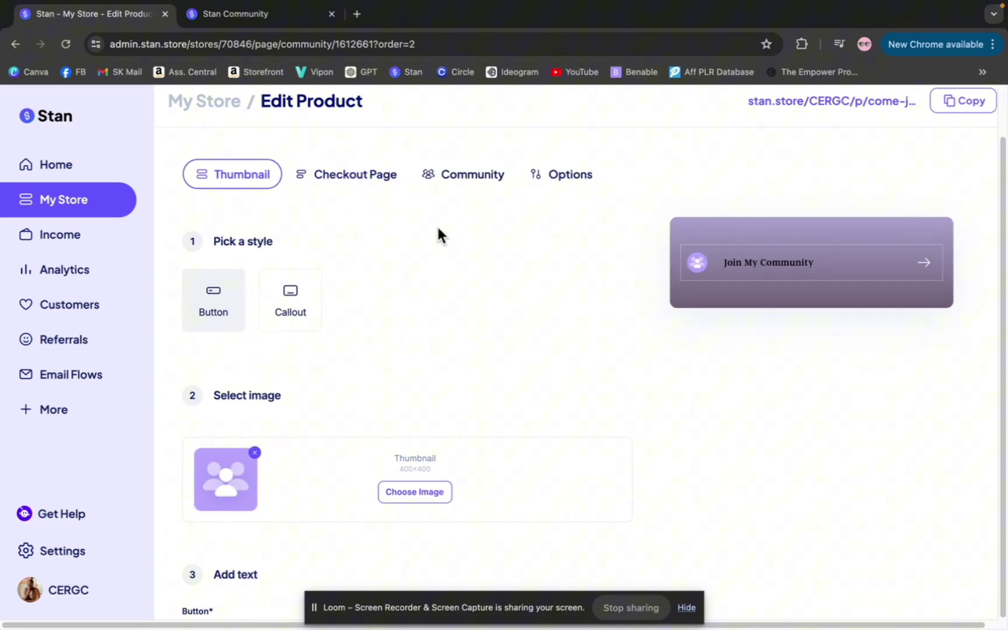
- Review the checkout description and $15.99 monthly price, then view the linked community settings
click(350, 183)
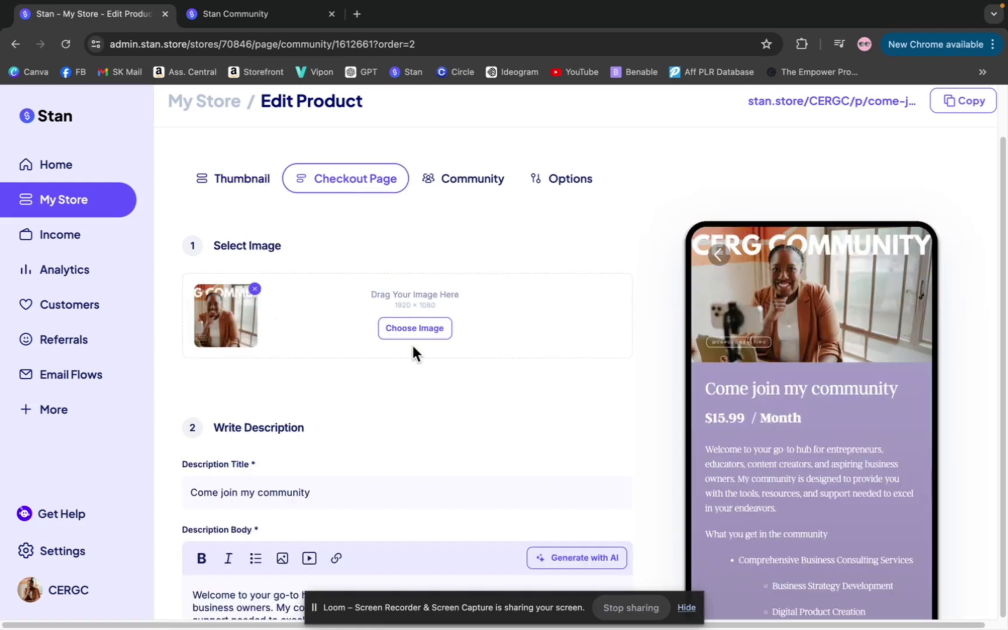
scroll(413, 347, down, 3)
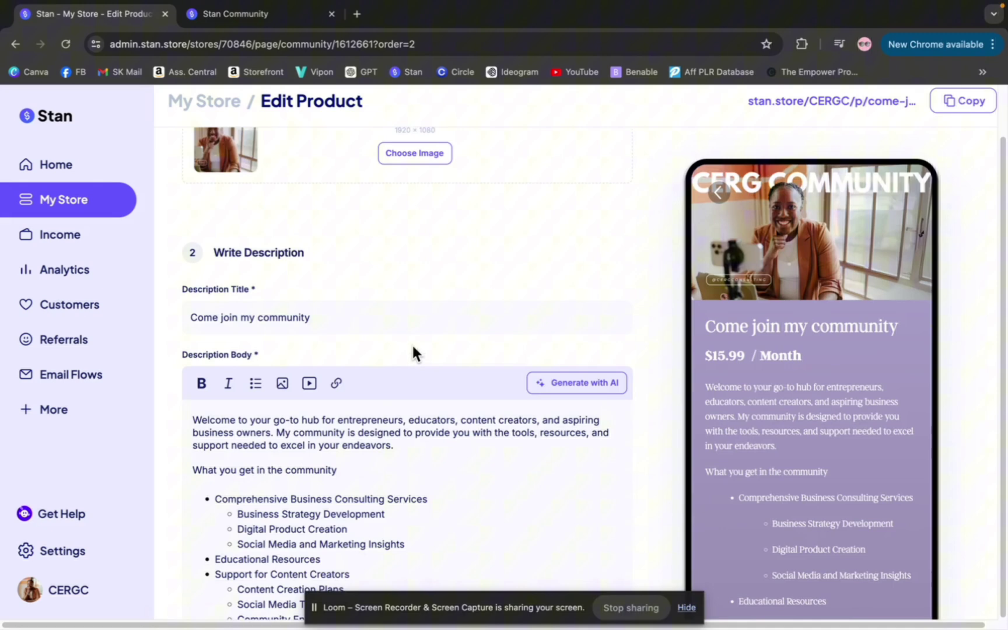
scroll(325, 357, down, 5)
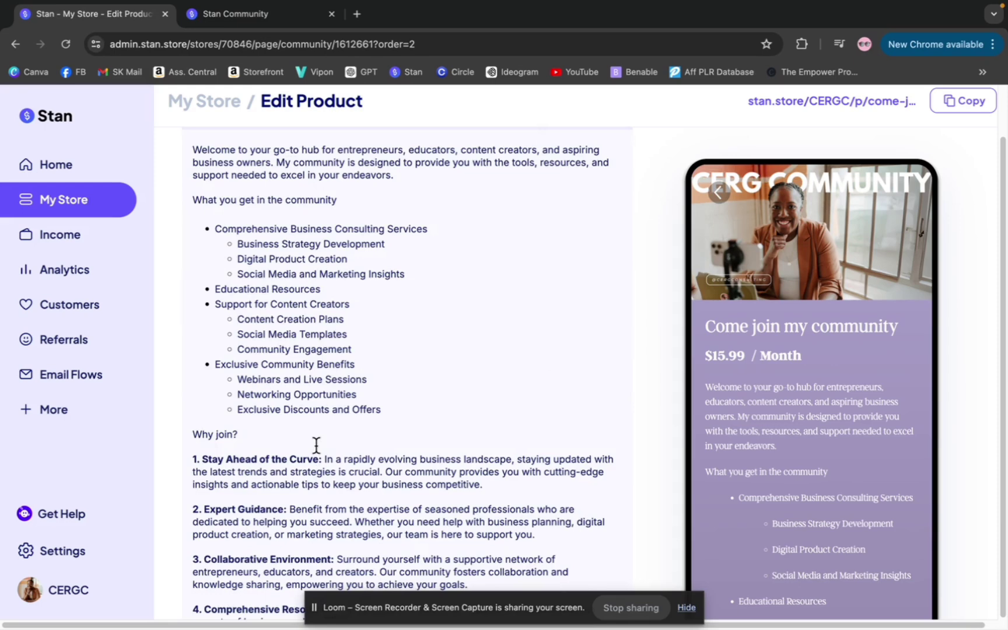
scroll(321, 449, up, 3)
scroll(327, 435, down, 15)
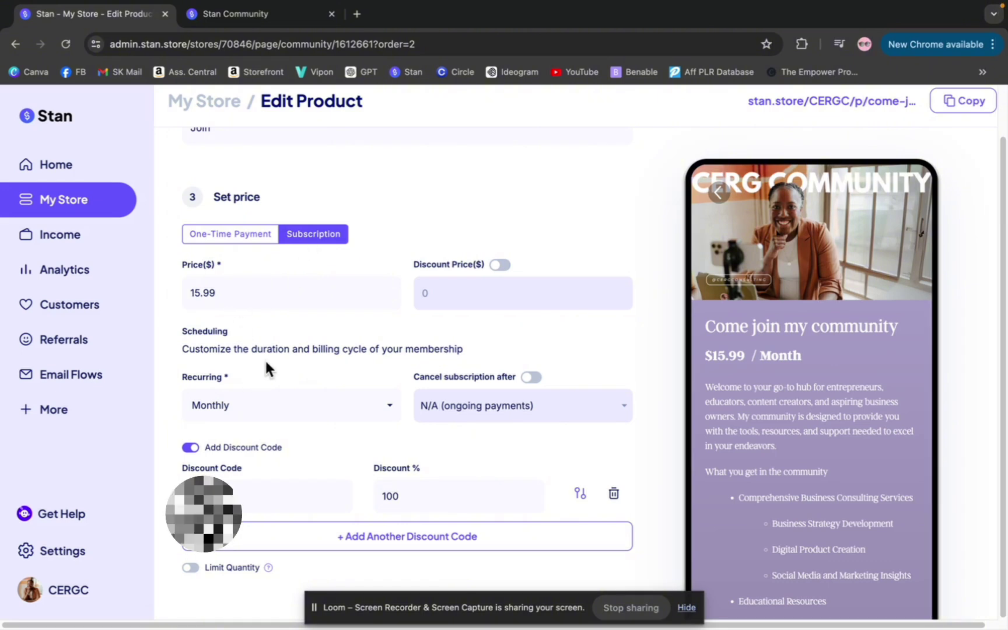
scroll(267, 357, up, 1)
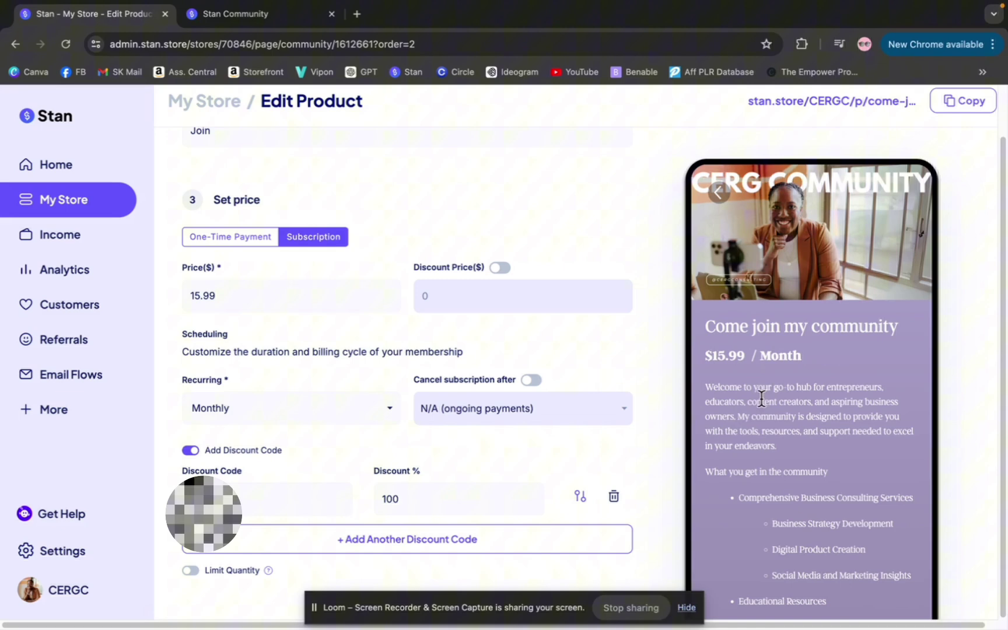
scroll(760, 395, down, 1)
scroll(759, 395, down, 2)
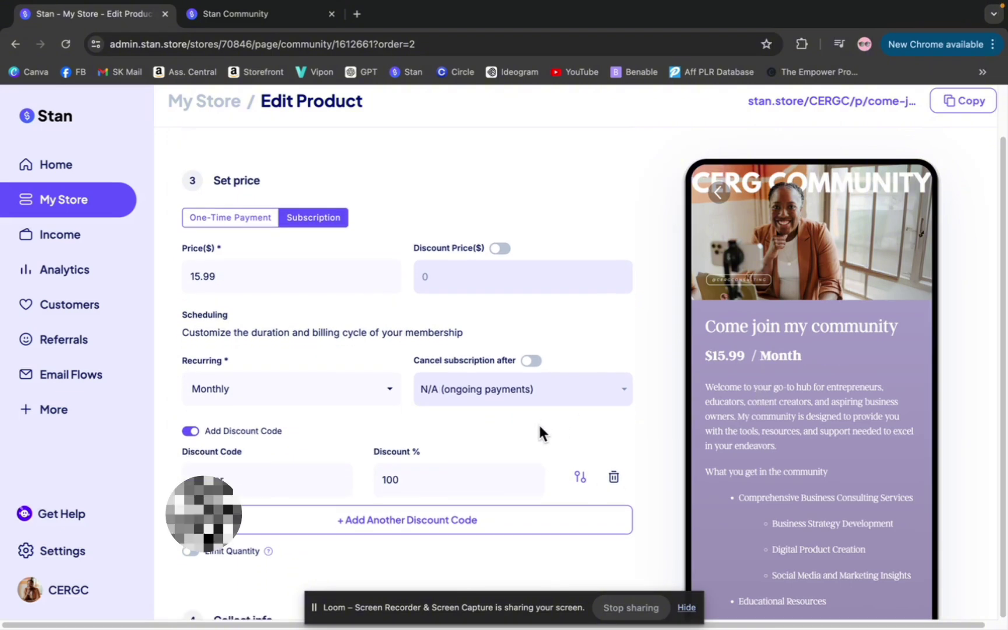
scroll(541, 432, up, 10)
click(459, 181)
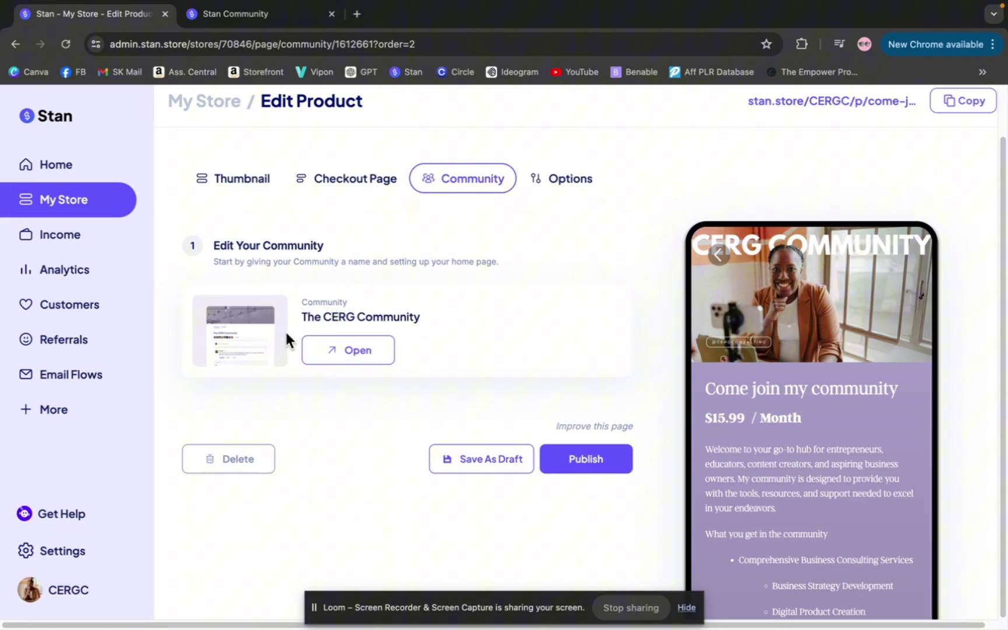
- Open The CERG Community in a new tab and look over its welcome post and helpful links
click(352, 357)
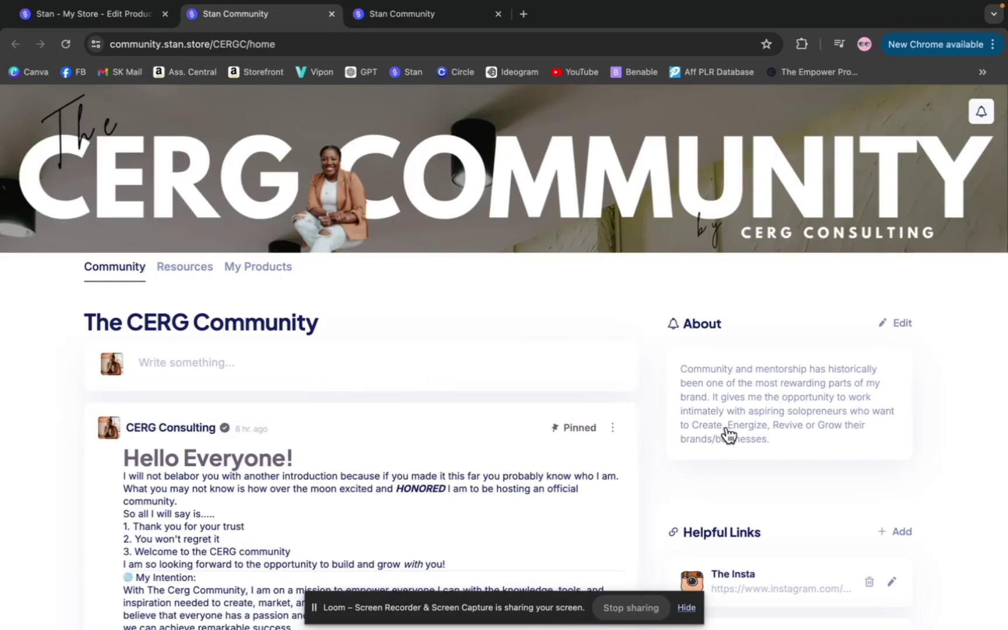
scroll(674, 444, down, 3)
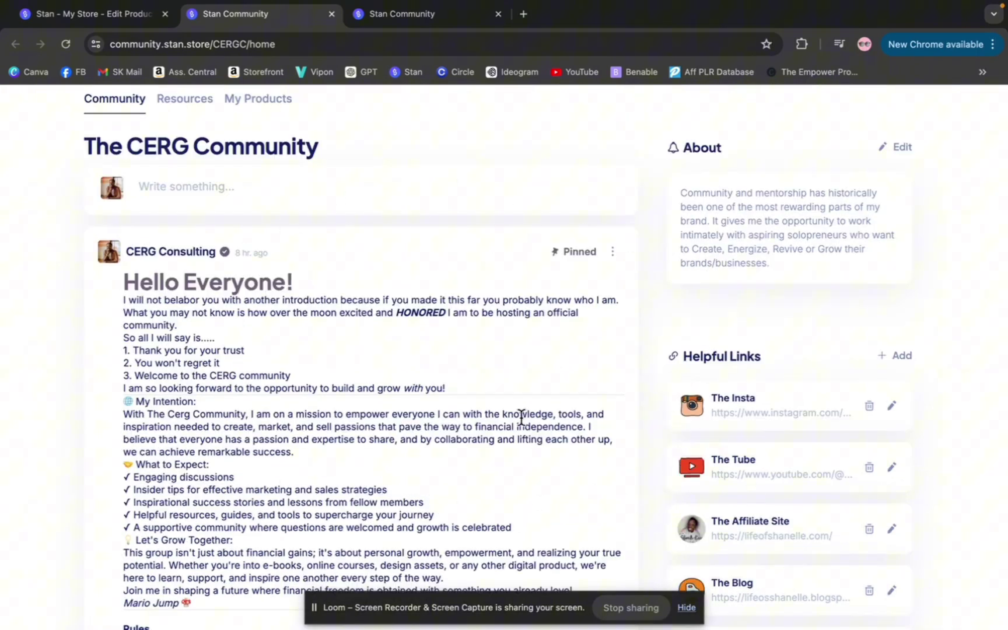
scroll(462, 374, down, 3)
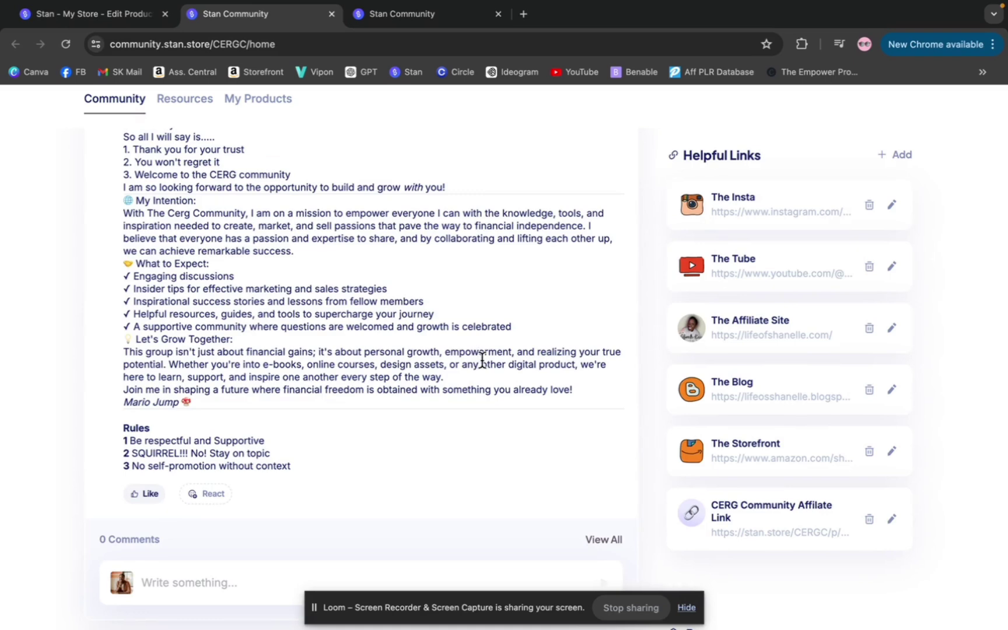
scroll(461, 366, up, 6)
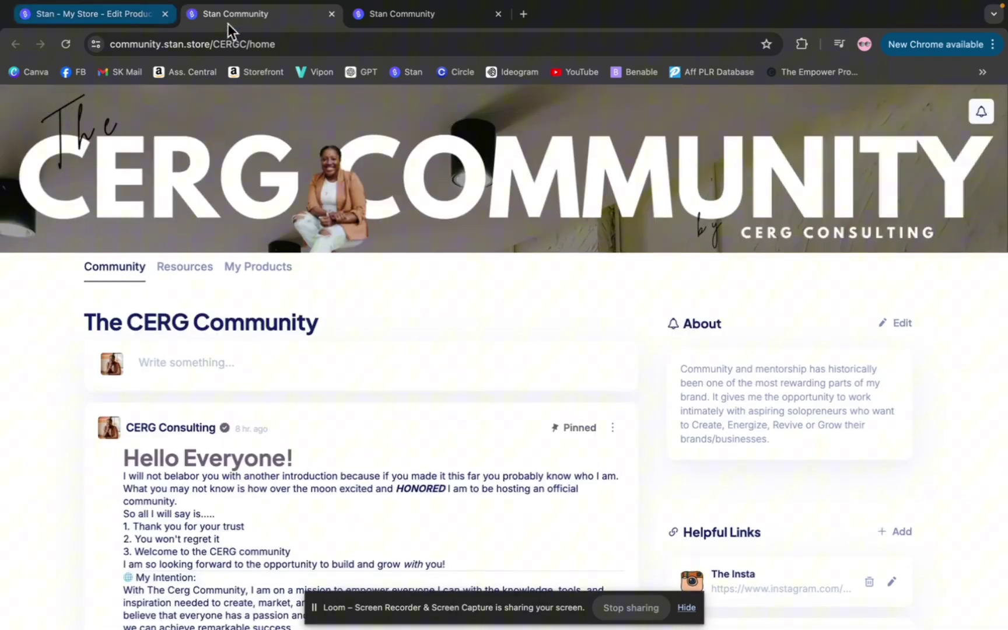
click(390, 20)
- Back in the product editor, check the Page URL under Options' Advanced settings, then collapse them
click(129, 16)
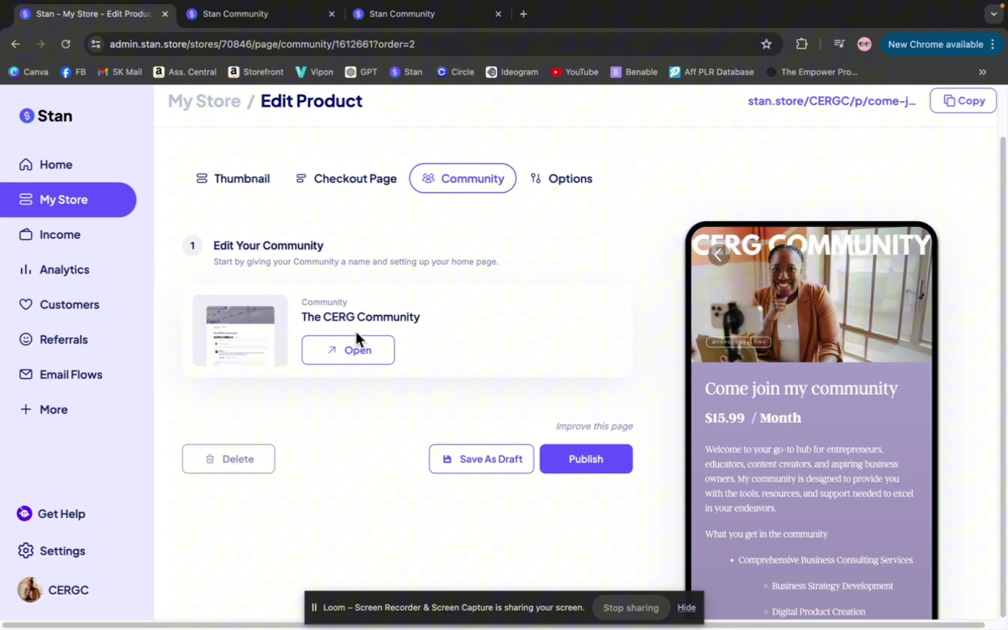
click(561, 181)
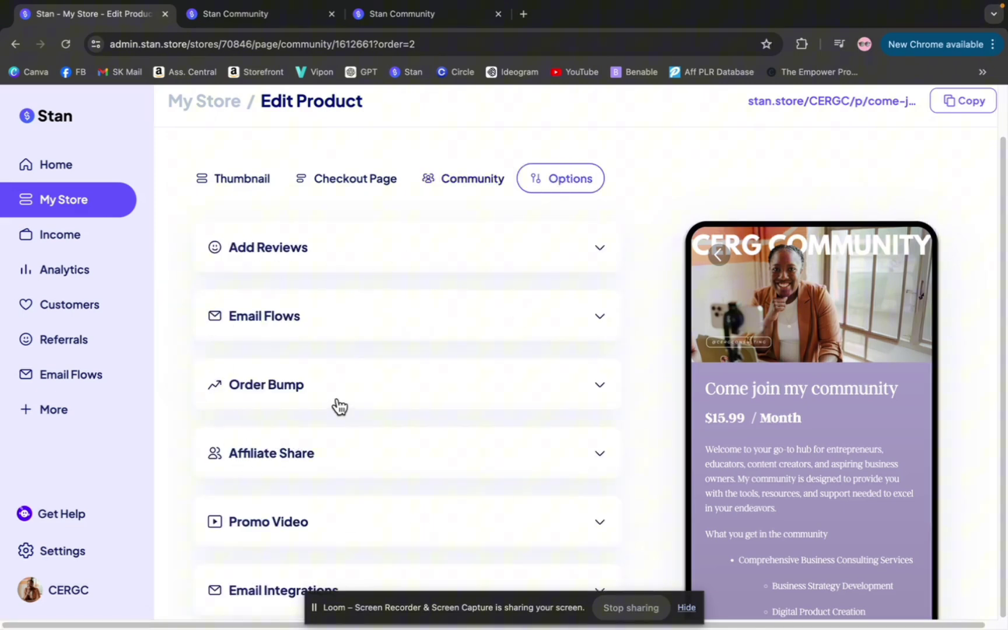
scroll(340, 406, down, 3)
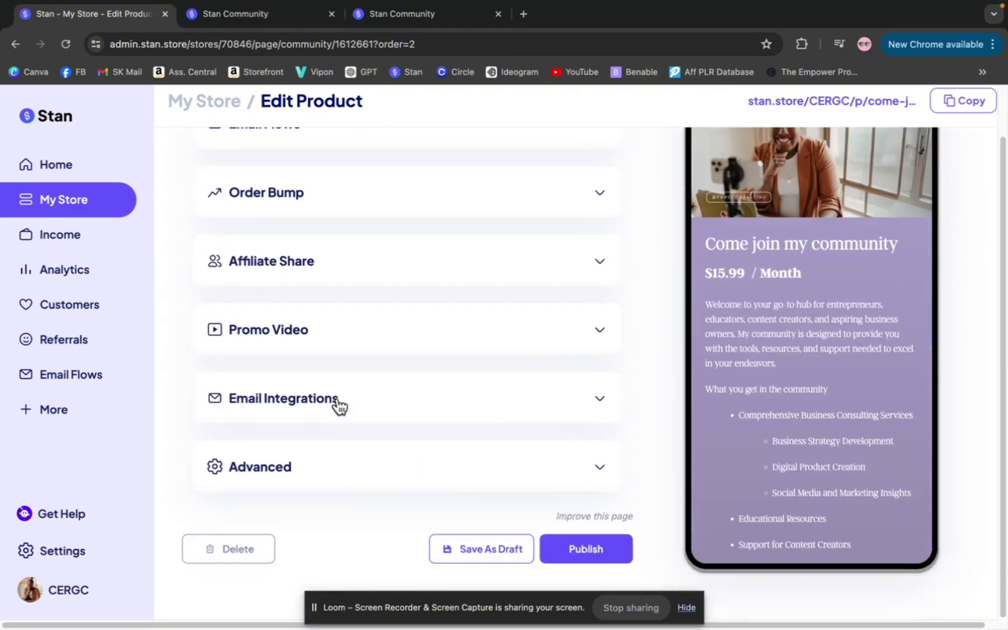
click(334, 469)
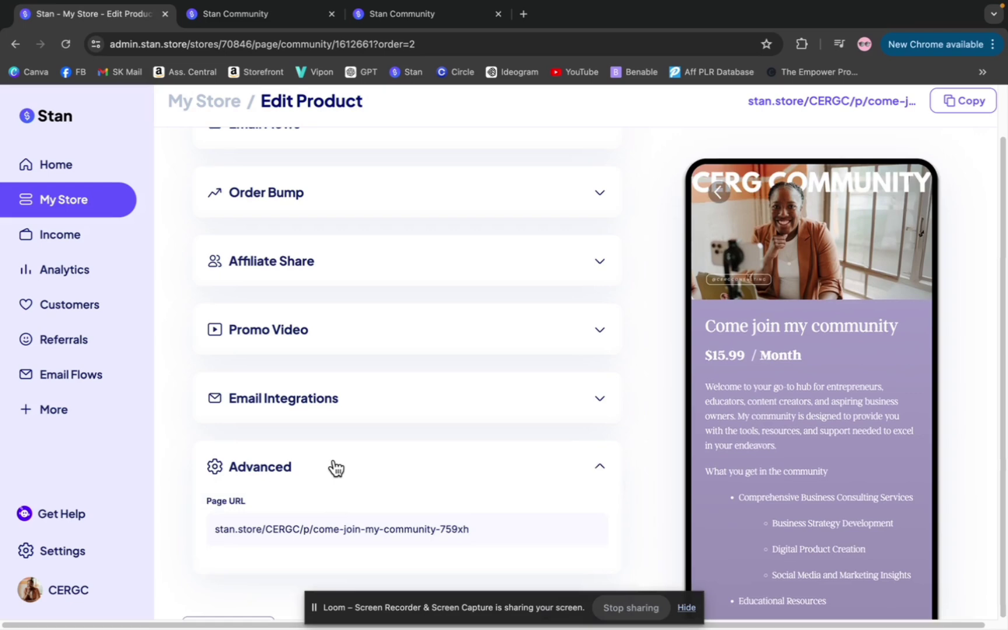
scroll(334, 468, down, 3)
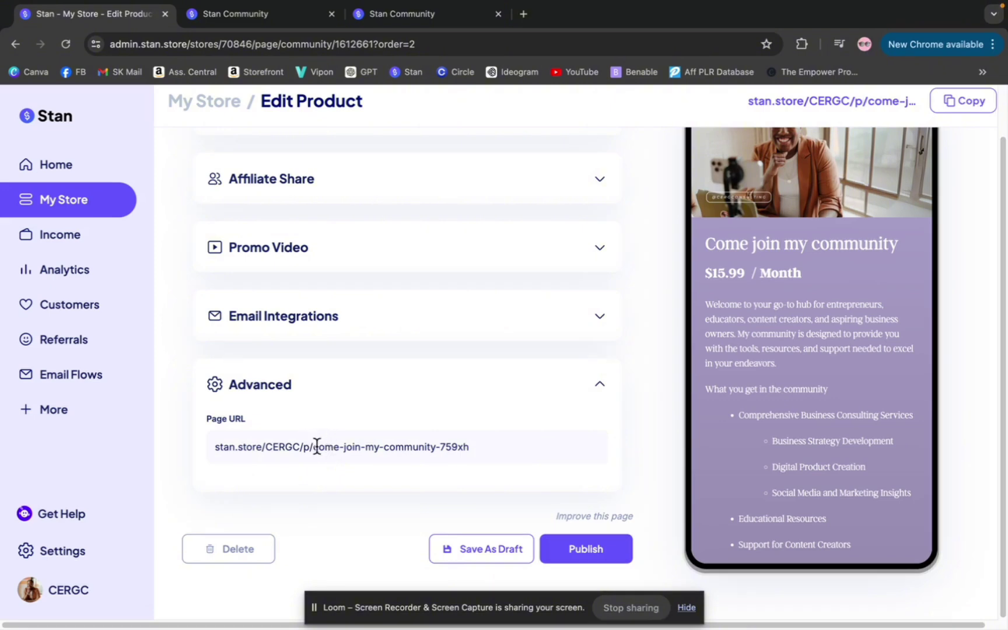
click(368, 379)
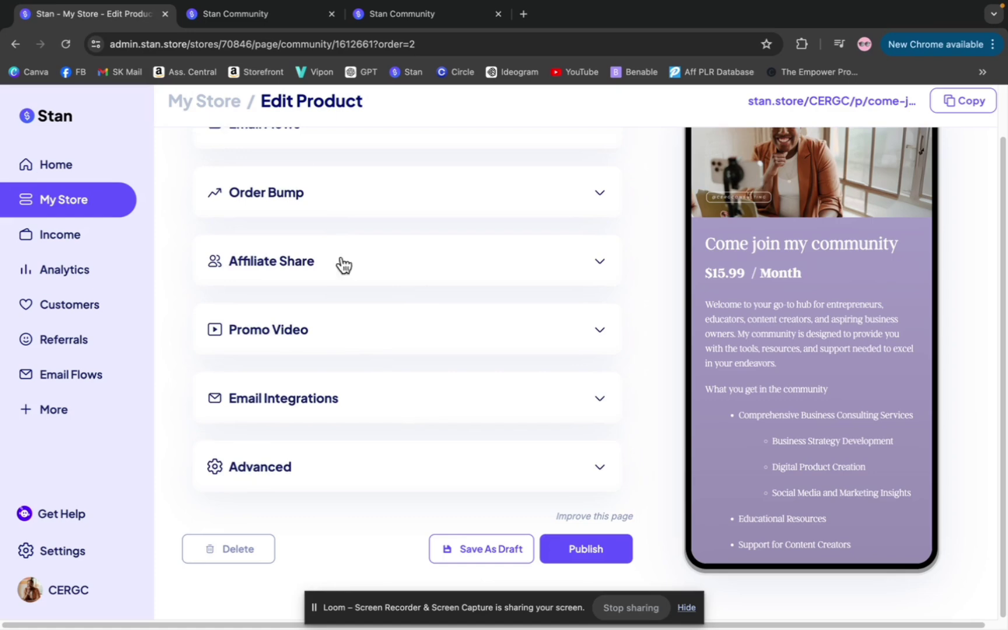
- Expand Affiliate Share to review the 10% commission and affiliate link
click(320, 263)
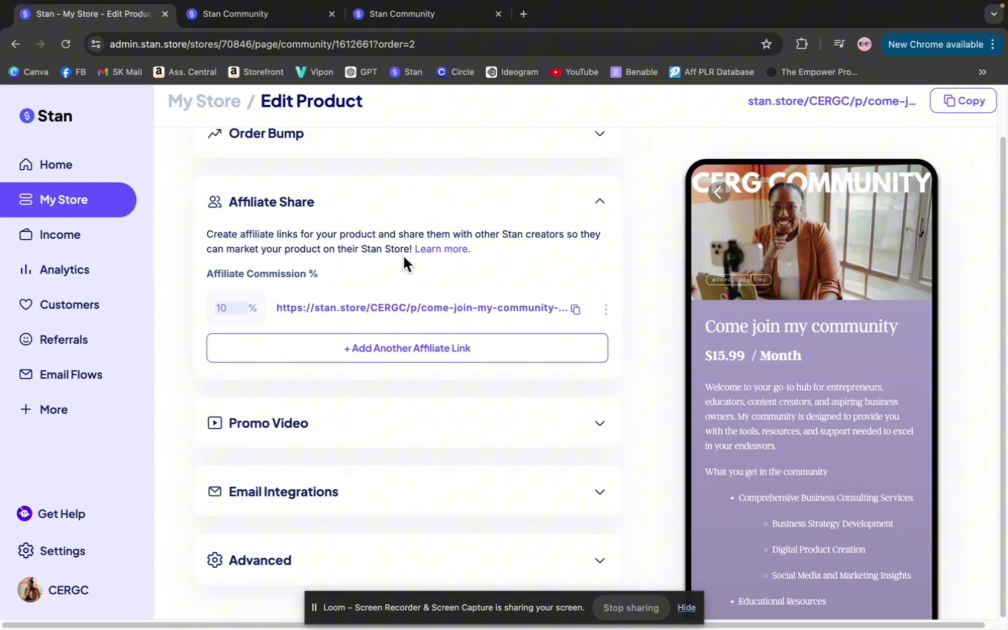
scroll(376, 327, down, 3)
scroll(374, 337, up, 5)
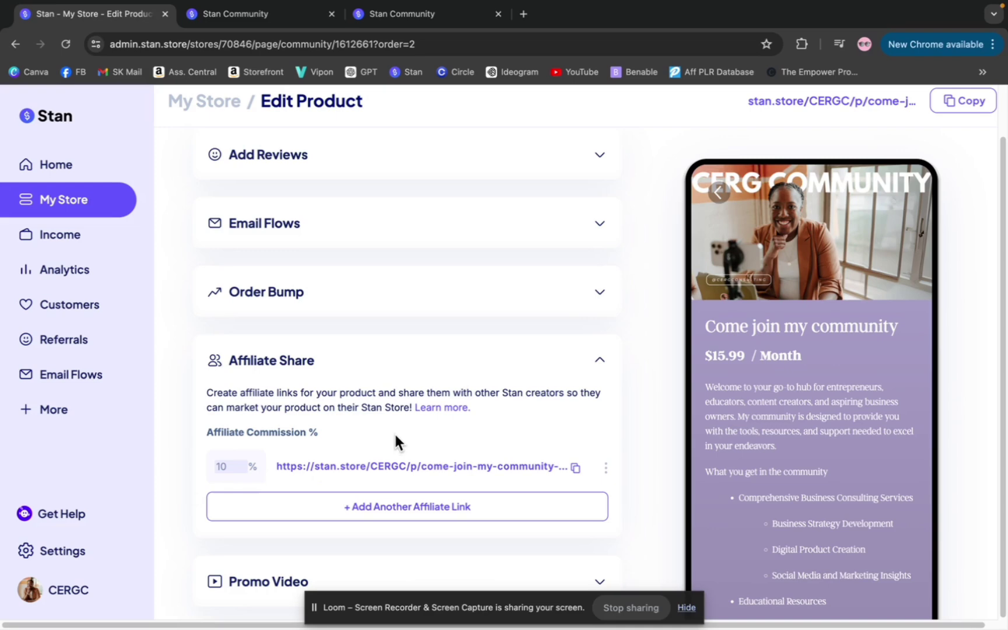
scroll(373, 435, up, 1)
scroll(569, 438, down, 10)
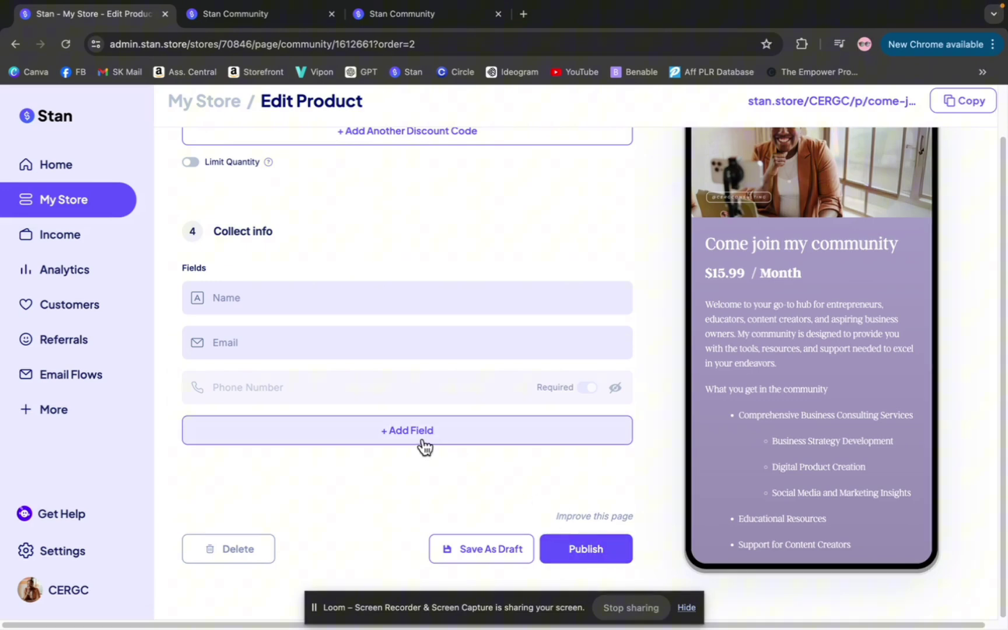
- Return to the product's Community tab to show the linked The CERG Community
scroll(421, 445, up, 1)
scroll(418, 447, up, 15)
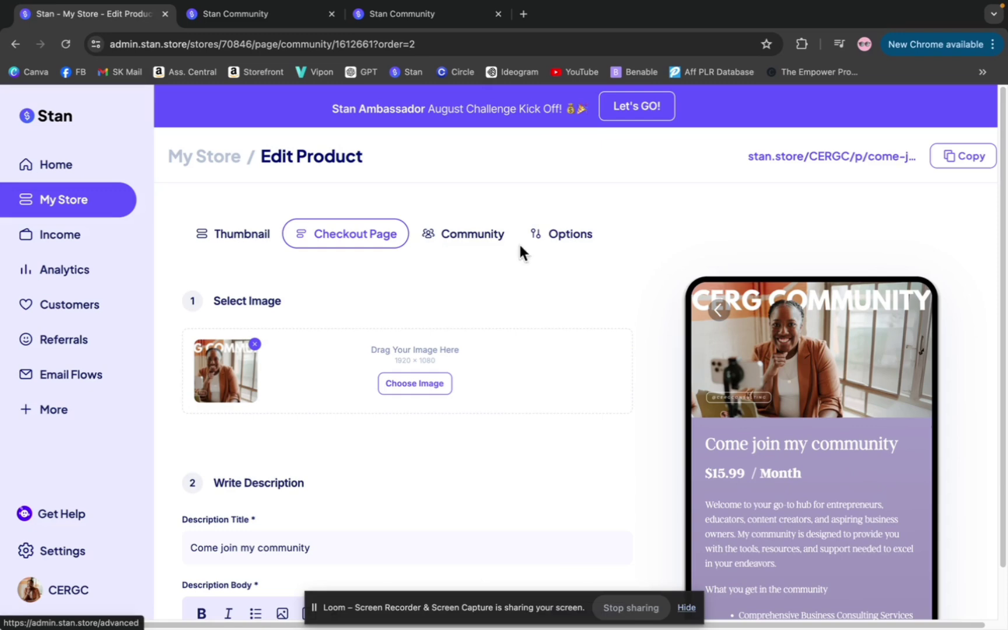
click(461, 240)
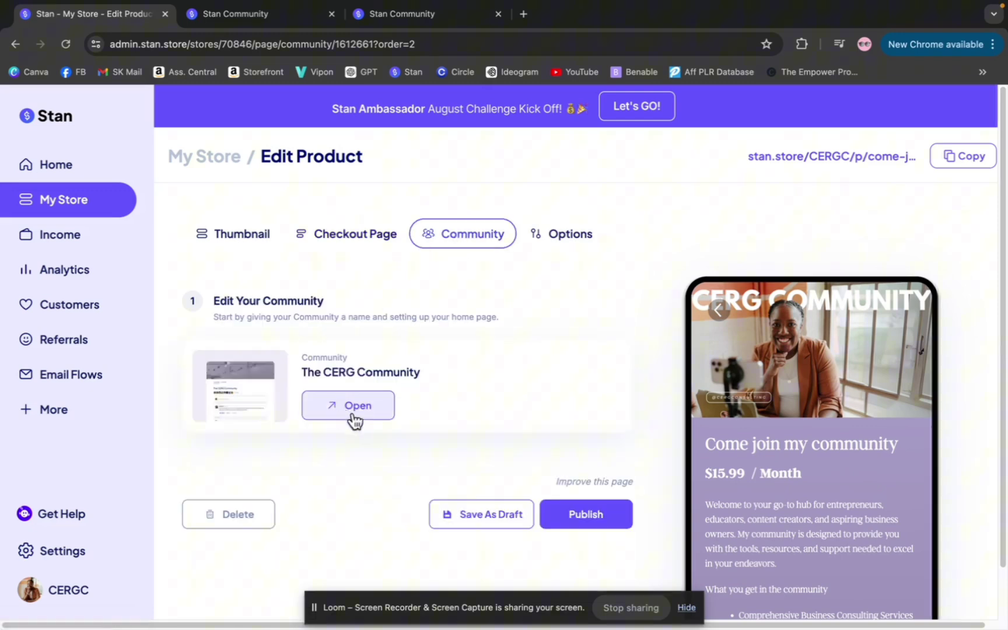